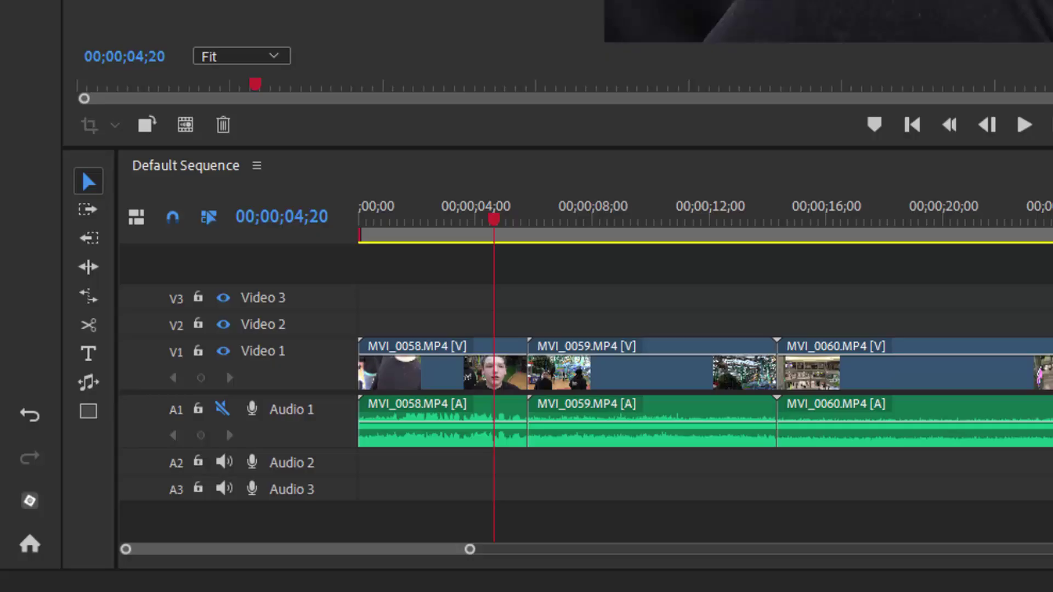
Step: Apply Fade In Audio and Video to the first clip, MVI_0058
{"action": "right_click", "coordinate": [403, 388]}
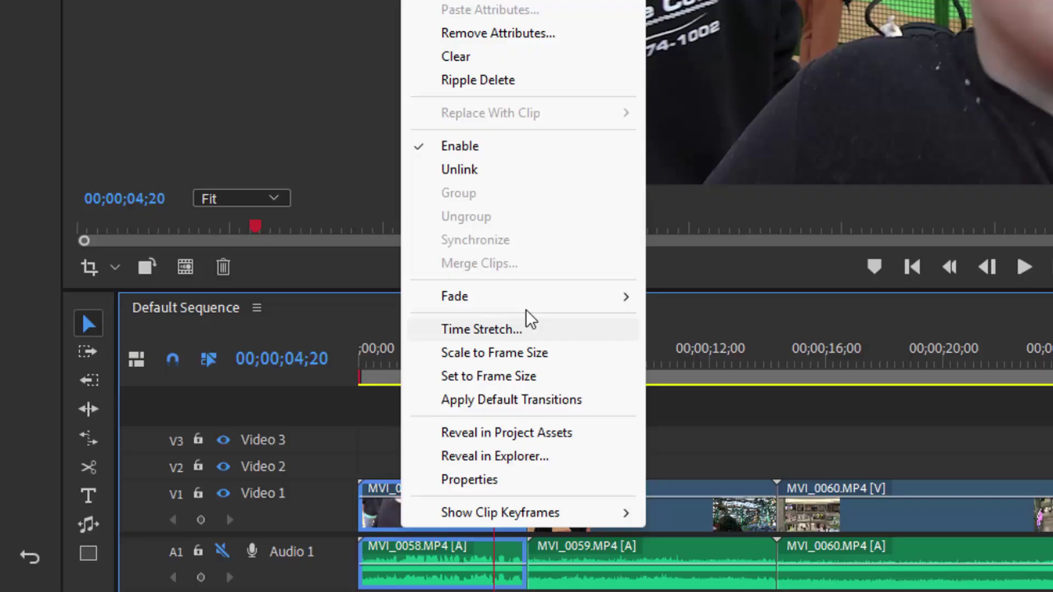
{"action": "mouse_move", "coordinate": [548, 300]}
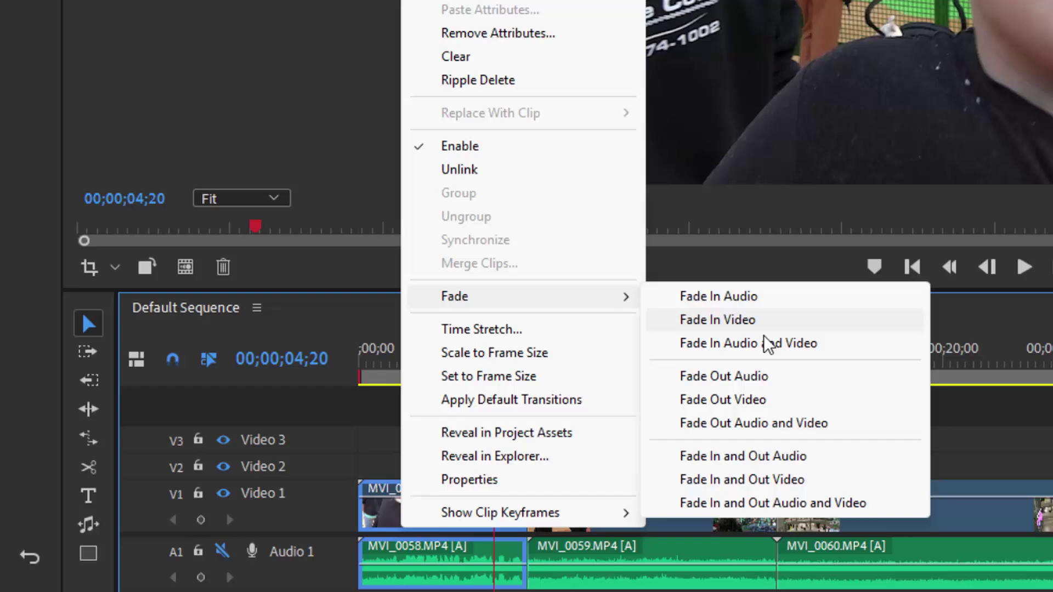
{"action": "left_click", "coordinate": [766, 349]}
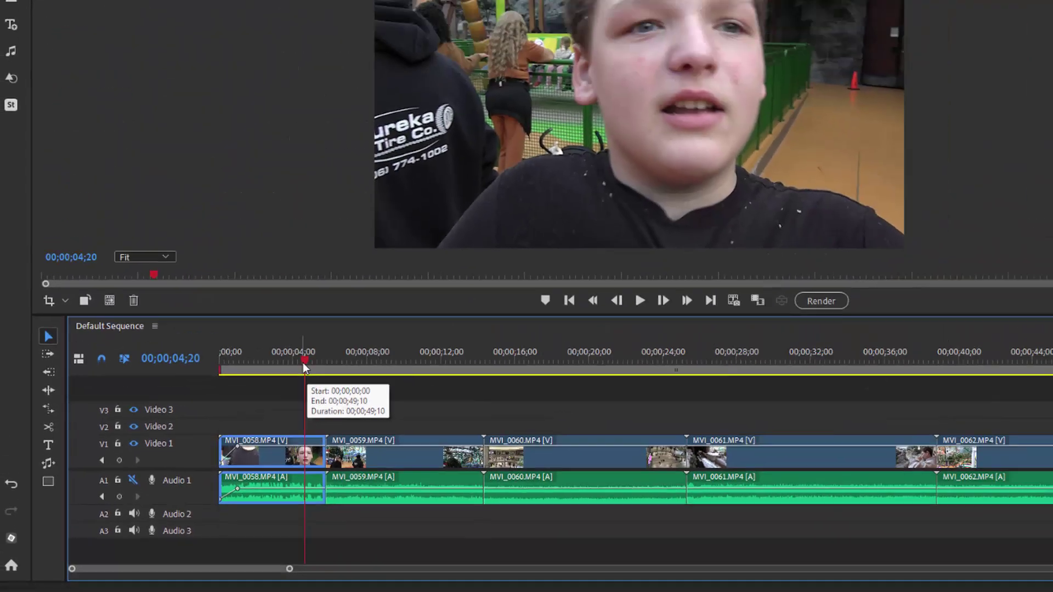
Step: Scrub the playhead from 00;00 forward to check that MVI_0058 fades in from black
{"action": "left_click", "coordinate": [611, 123]}
{"action": "left_click_drag", "start_coordinate": [245, 408], "coordinate": [185, 409]}
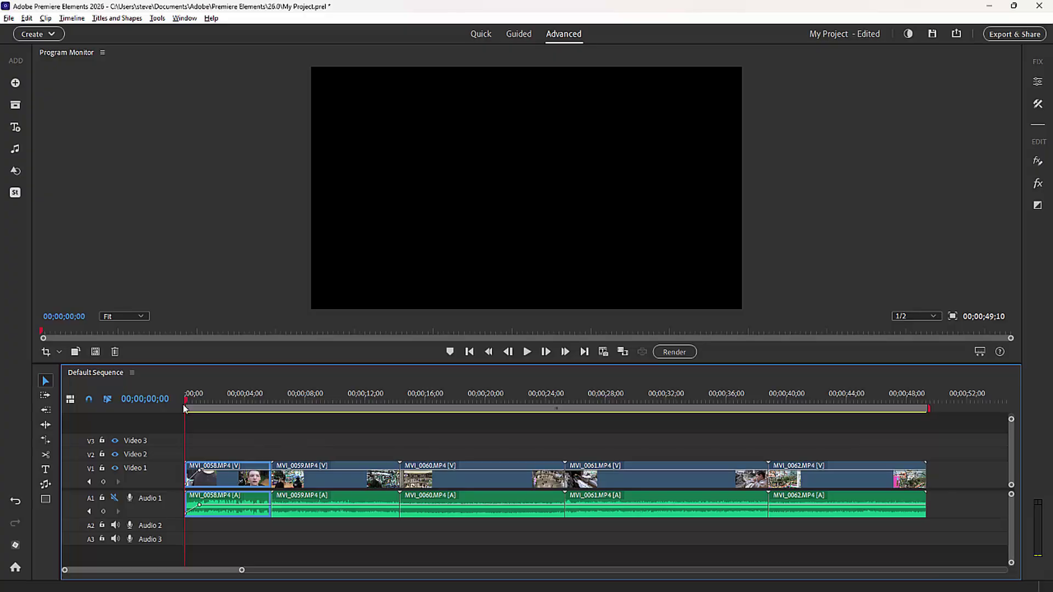
{"action": "left_click_drag", "start_coordinate": [185, 409], "coordinate": [233, 399]}
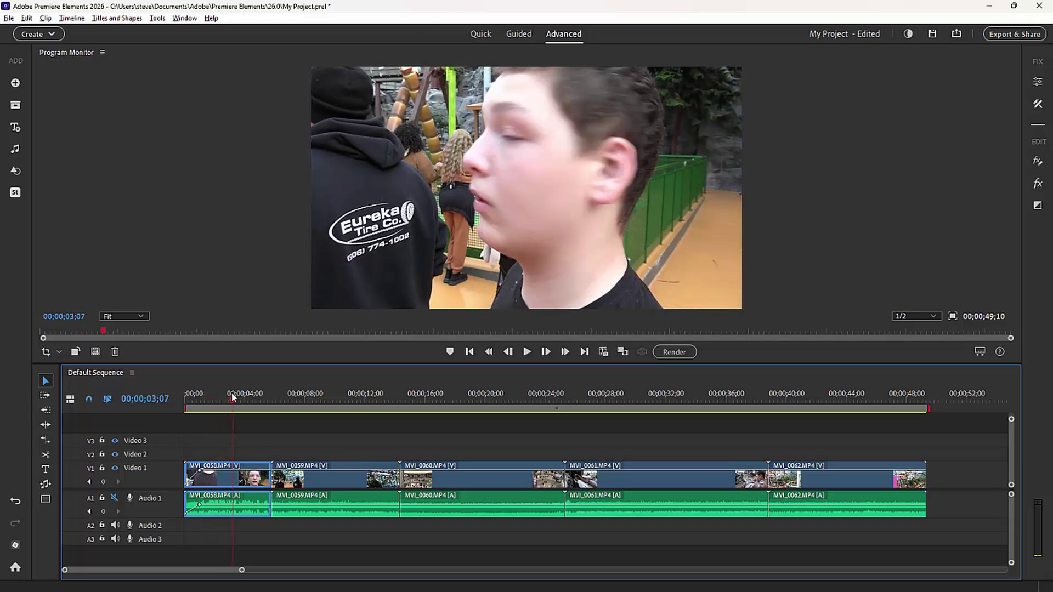
{"action": "left_click_drag", "start_coordinate": [233, 399], "coordinate": [232, 399]}
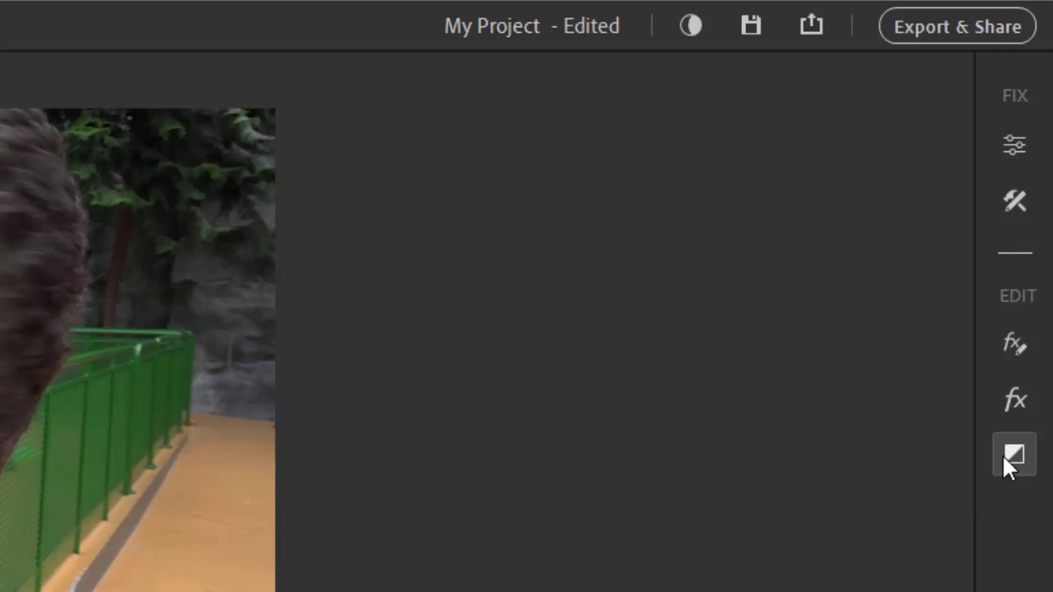
Step: Open the Transitions panel and scroll through its transition thumbnails
{"action": "left_click", "coordinate": [1007, 460]}
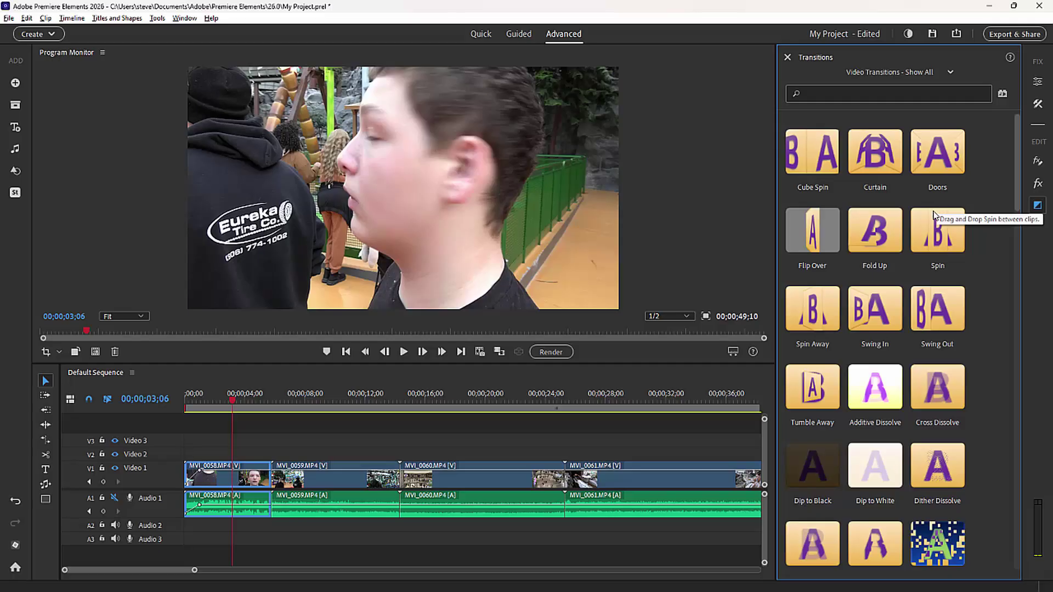
{"action": "scroll", "coordinate": [934, 215], "scroll_direction": "down", "scroll_amount": 2}
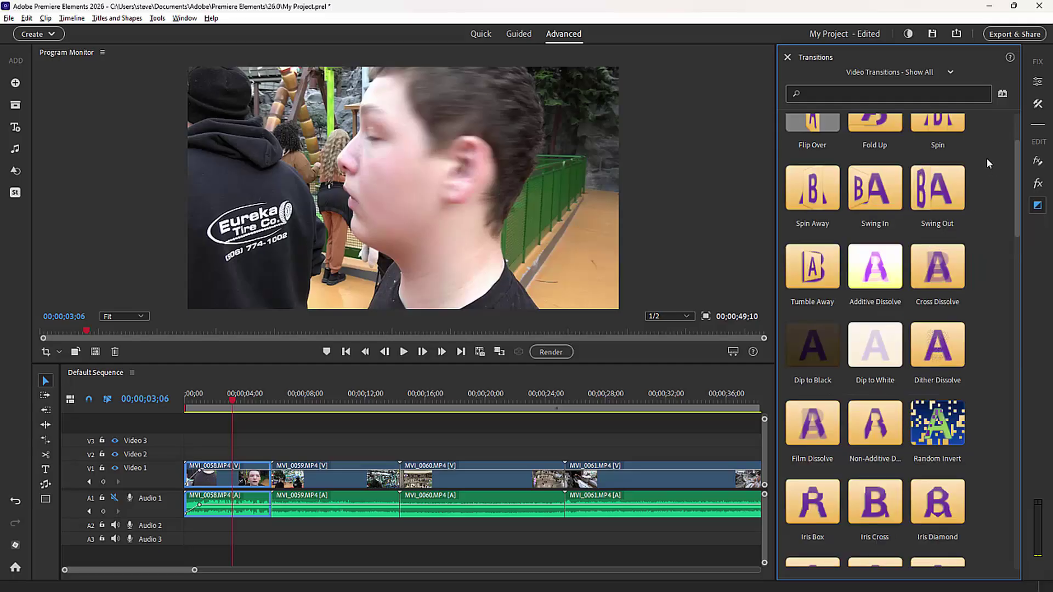
{"action": "scroll", "coordinate": [968, 164], "scroll_direction": "up", "scroll_amount": 1}
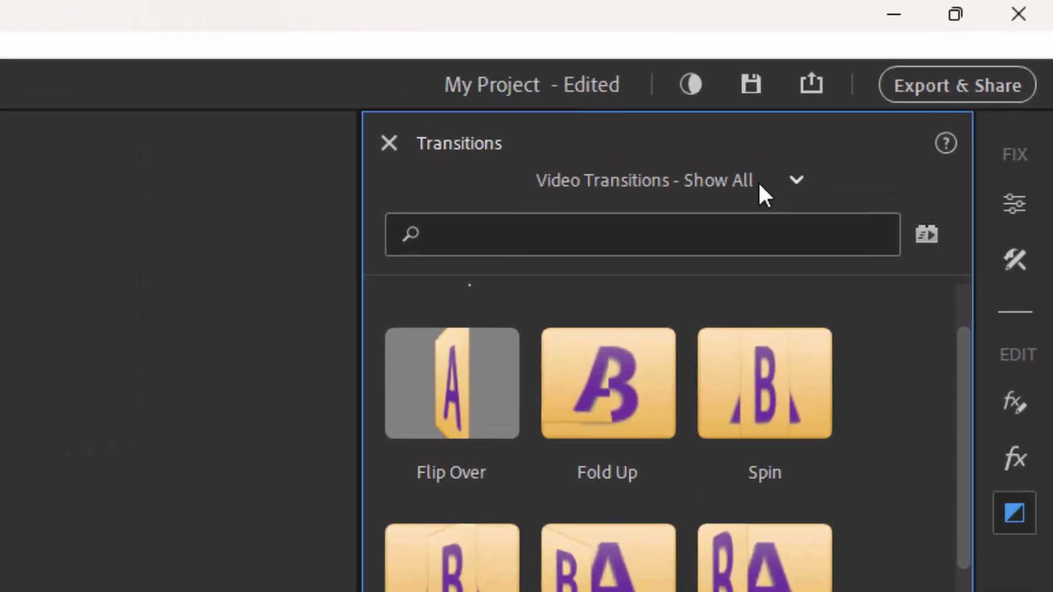
Step: Set the category dropdown to show all Video Transitions and browse the grid
{"action": "left_click", "coordinate": [760, 182]}
{"action": "mouse_move", "coordinate": [729, 224]}
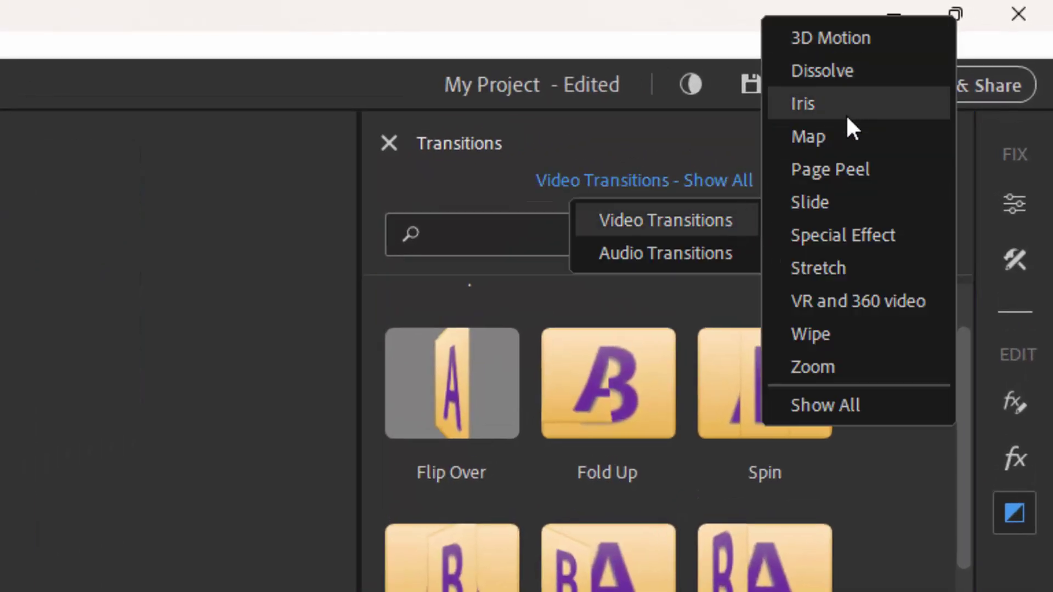
{"action": "left_click", "coordinate": [885, 433]}
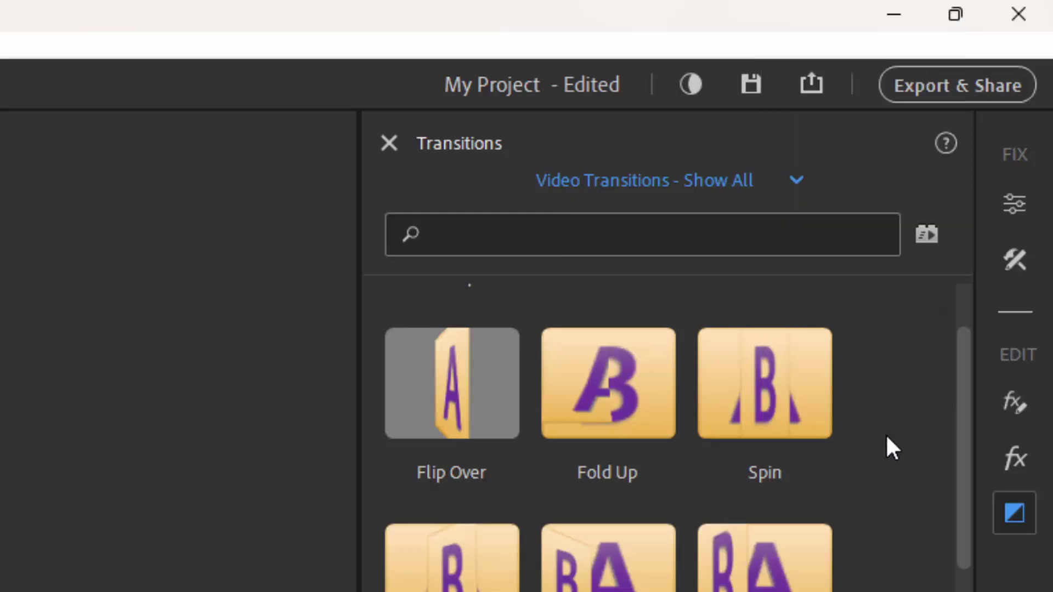
{"action": "scroll", "coordinate": [887, 435], "scroll_direction": "down", "scroll_amount": 10}
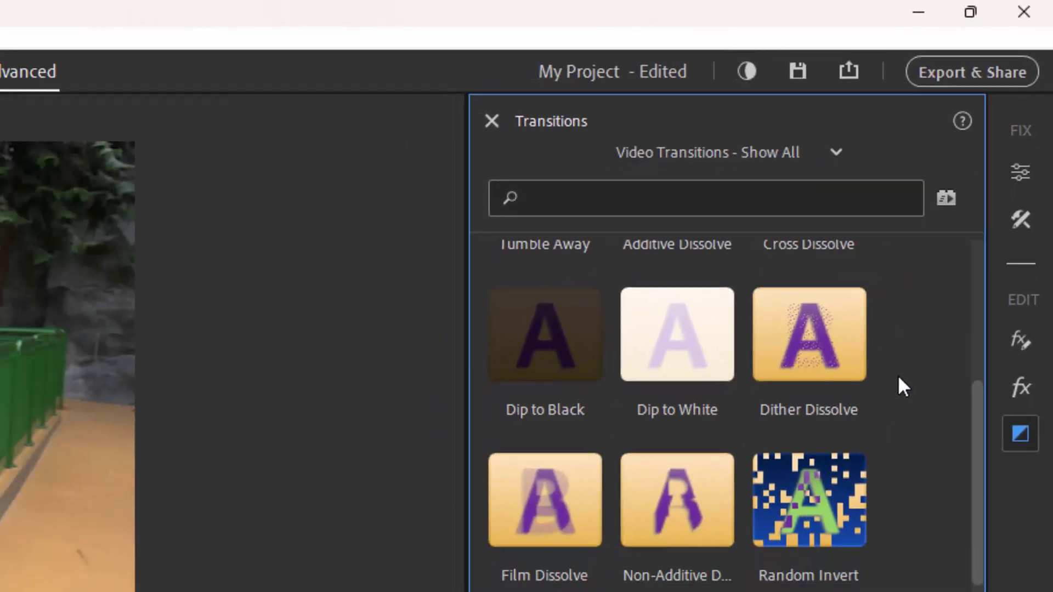
{"action": "scroll", "coordinate": [866, 453], "scroll_direction": "down", "scroll_amount": 5}
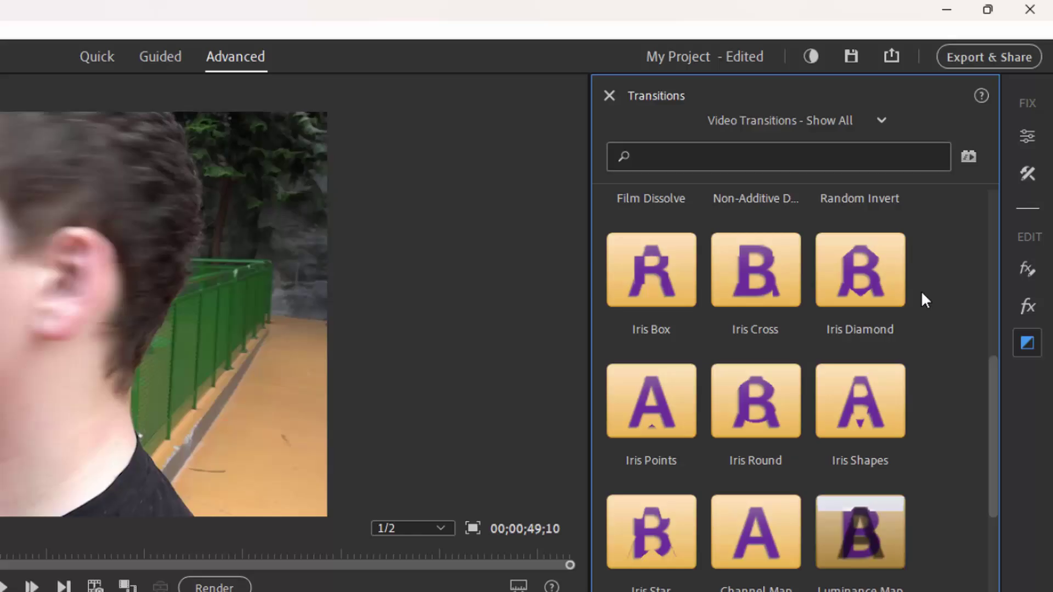
{"action": "scroll", "coordinate": [931, 281], "scroll_direction": "up", "scroll_amount": 1}
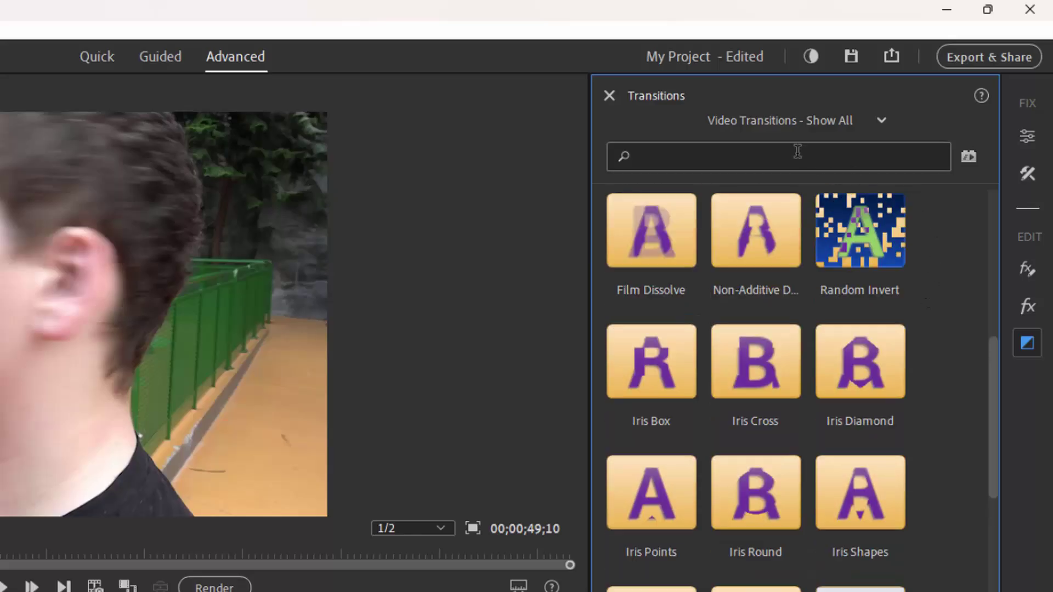
Step: Search transitions for 'band wipe' and drop Band Wipe onto the MVI_0059/MVI_0060 cut
{"action": "left_click", "coordinate": [801, 153]}
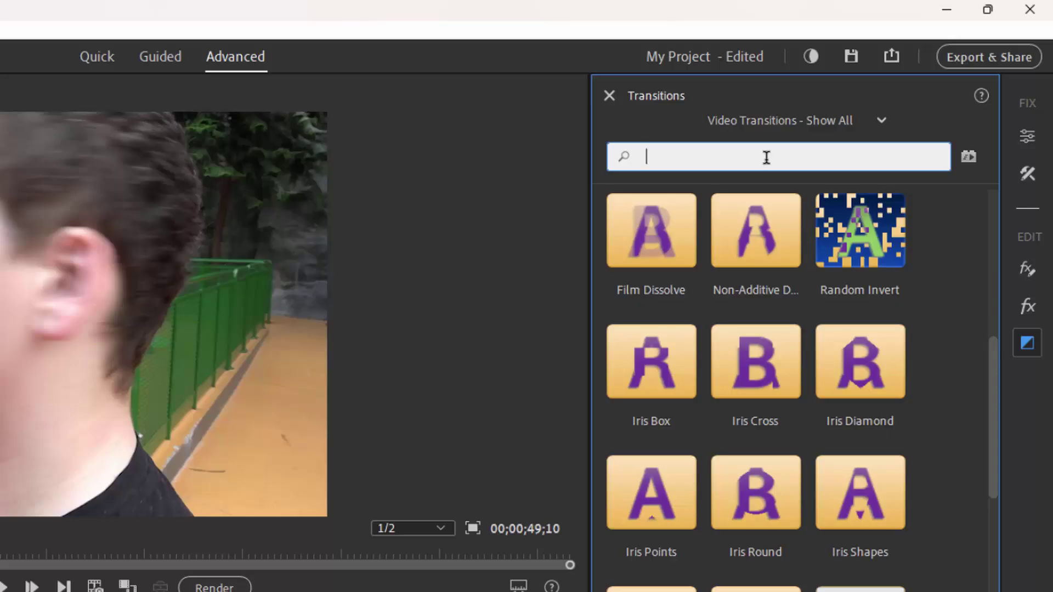
{"action": "type", "text": "ban"}
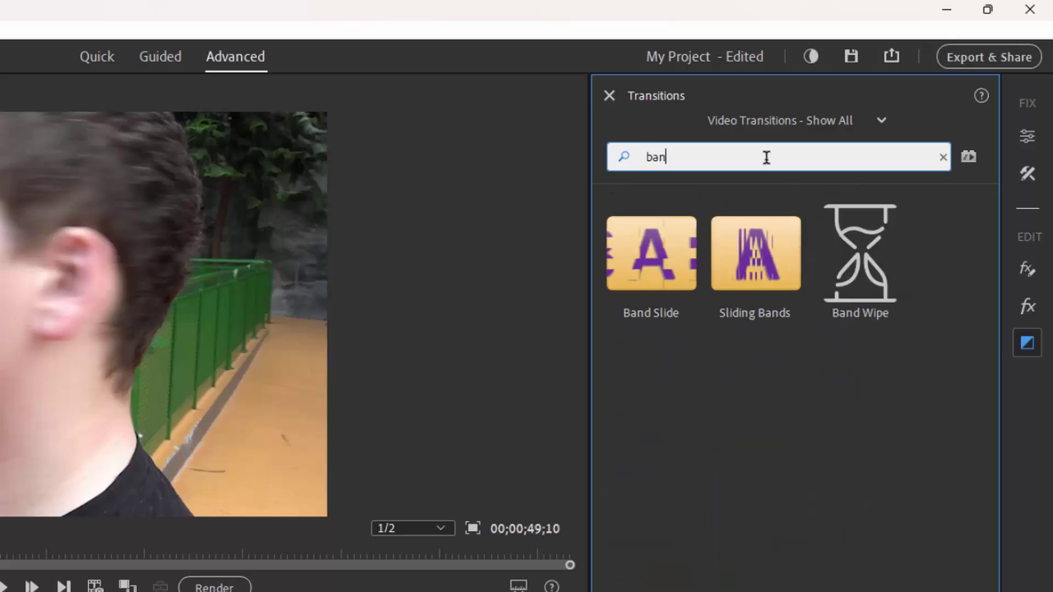
{"action": "type", "text": "d wipe"}
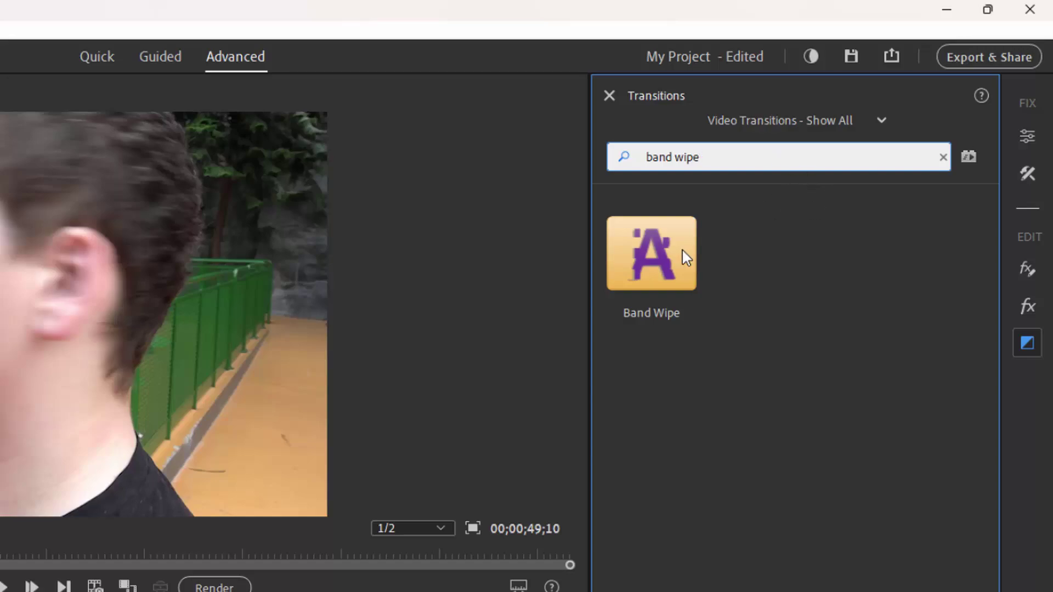
{"action": "left_click_drag", "start_coordinate": [679, 253], "coordinate": [147, 591]}
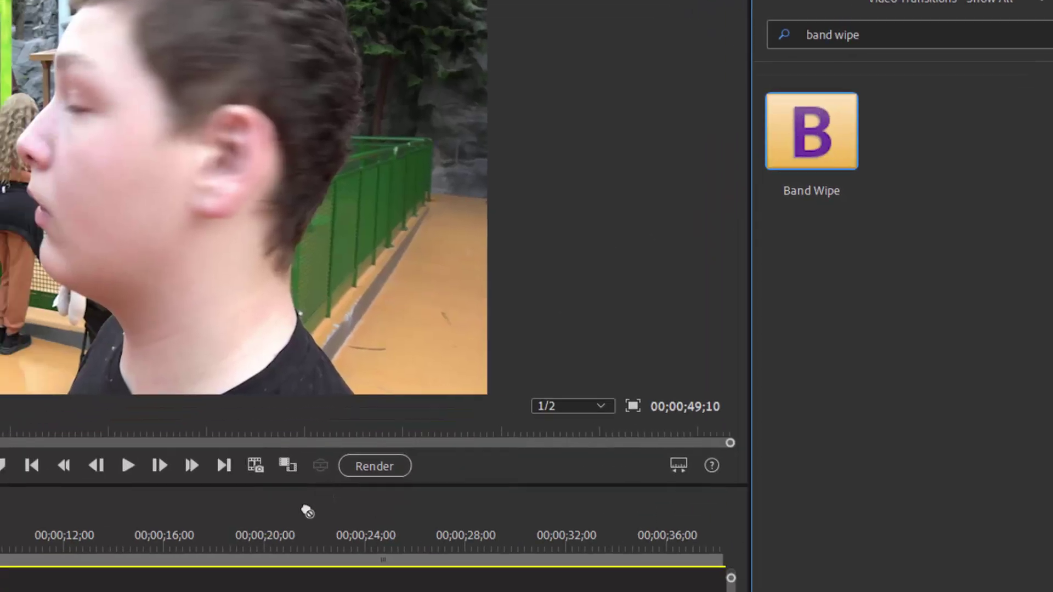
{"action": "left_click_drag", "start_coordinate": [308, 512], "coordinate": [122, 591]}
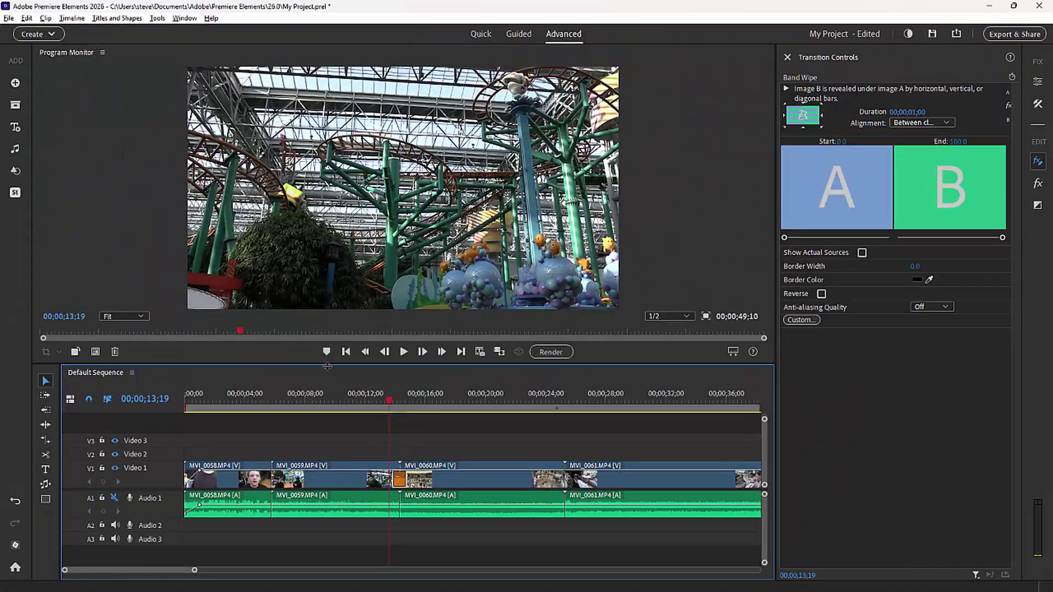
{"action": "left_click_drag", "start_coordinate": [390, 405], "coordinate": [395, 404]}
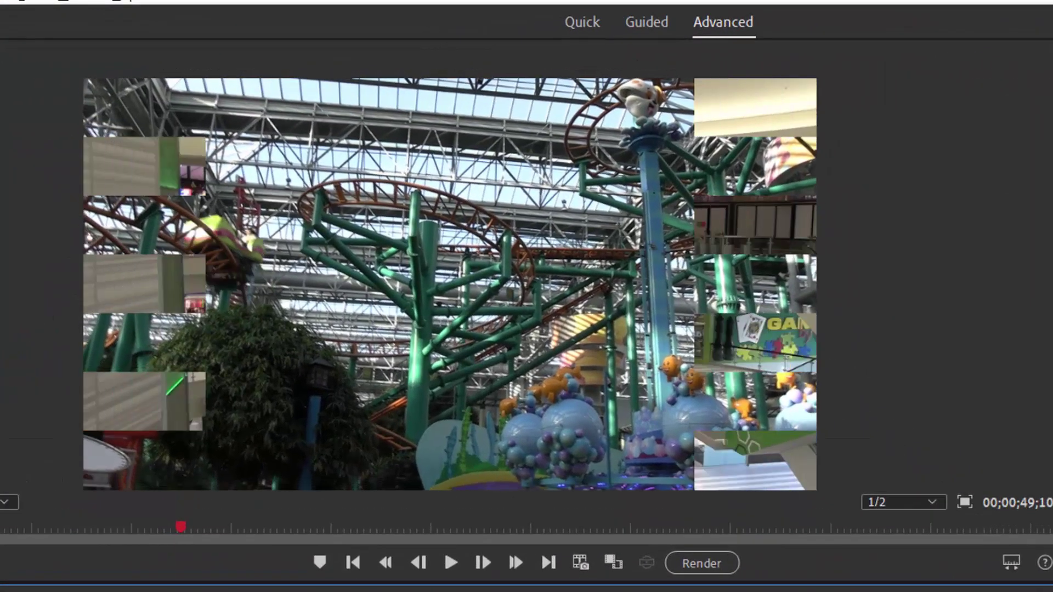
{"action": "mouse_move", "coordinate": [180, 527]}
{"action": "left_mouse_down"}
{"action": "mouse_move", "coordinate": [209, 527]}
{"action": "mouse_move", "coordinate": [179, 527]}
{"action": "left_mouse_up"}
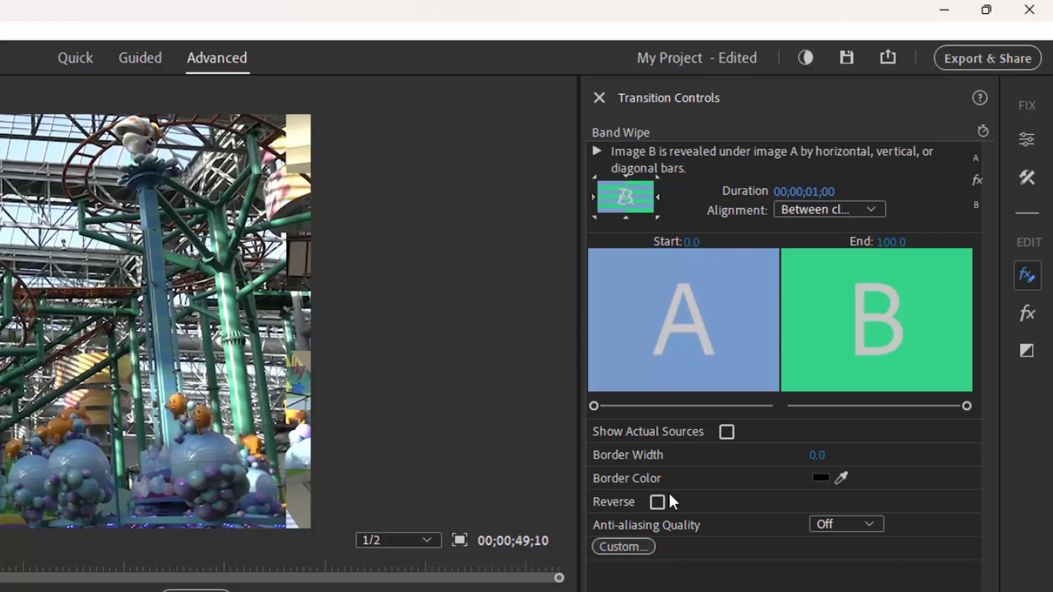
Step: Turn on Reverse for the Band Wipe and keep its Border Width at 0
{"action": "left_click", "coordinate": [658, 502]}
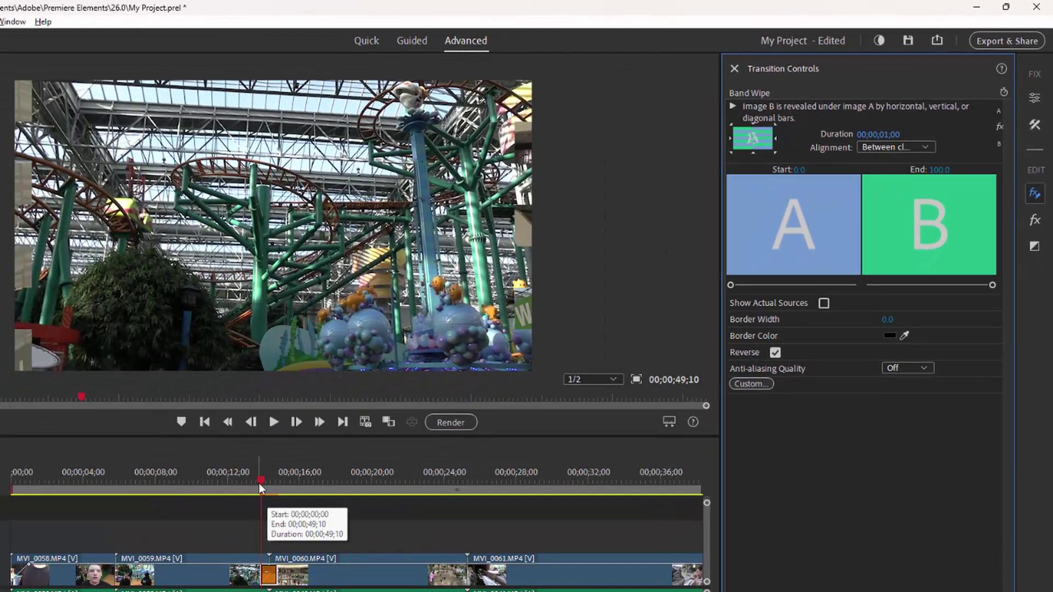
{"action": "mouse_move", "coordinate": [259, 482]}
{"action": "left_mouse_down"}
{"action": "mouse_move", "coordinate": [289, 481]}
{"action": "mouse_move", "coordinate": [272, 487]}
{"action": "left_mouse_up"}
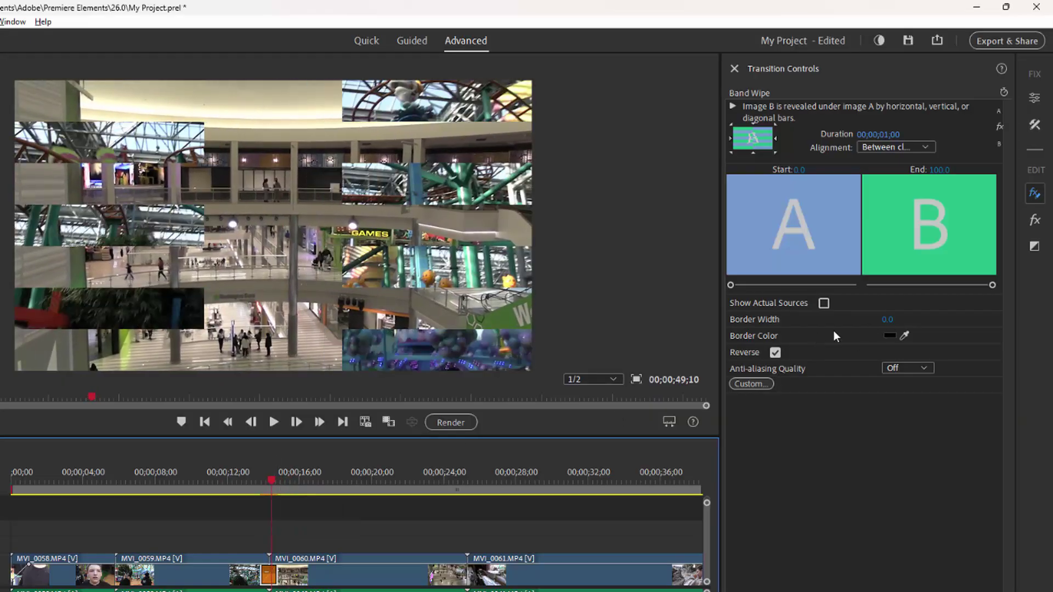
{"action": "left_click", "coordinate": [888, 324]}
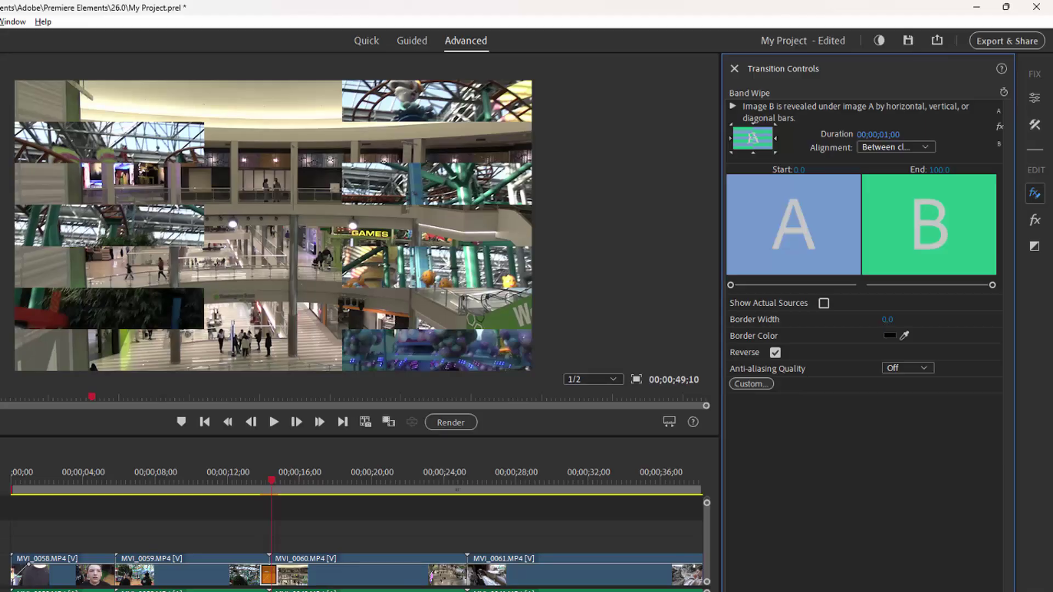
{"action": "left_click_drag", "start_coordinate": [887, 319], "coordinate": [906, 320]}
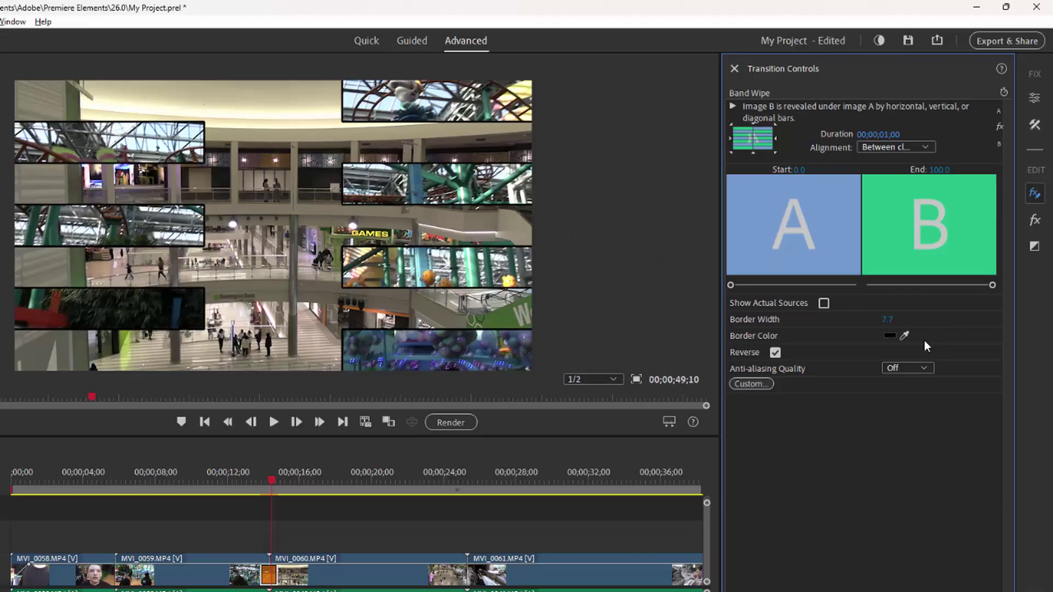
{"action": "left_click", "coordinate": [892, 318]}
{"action": "key", "text": "Return"}
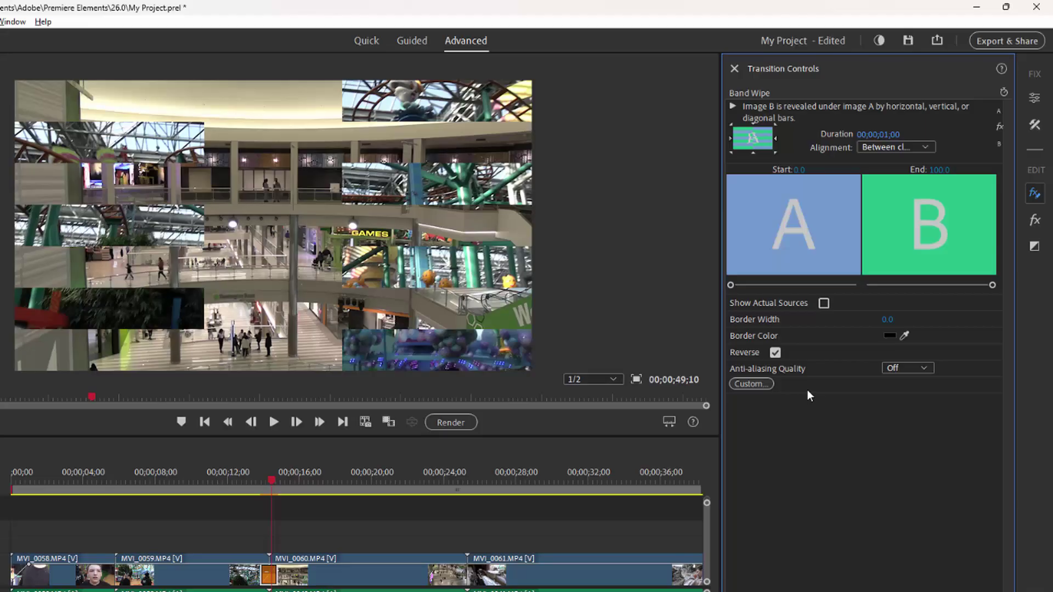
Step: Raise the Band Wipe's number of bands to 32 via Custom, then preview it
{"action": "left_click", "coordinate": [752, 384]}
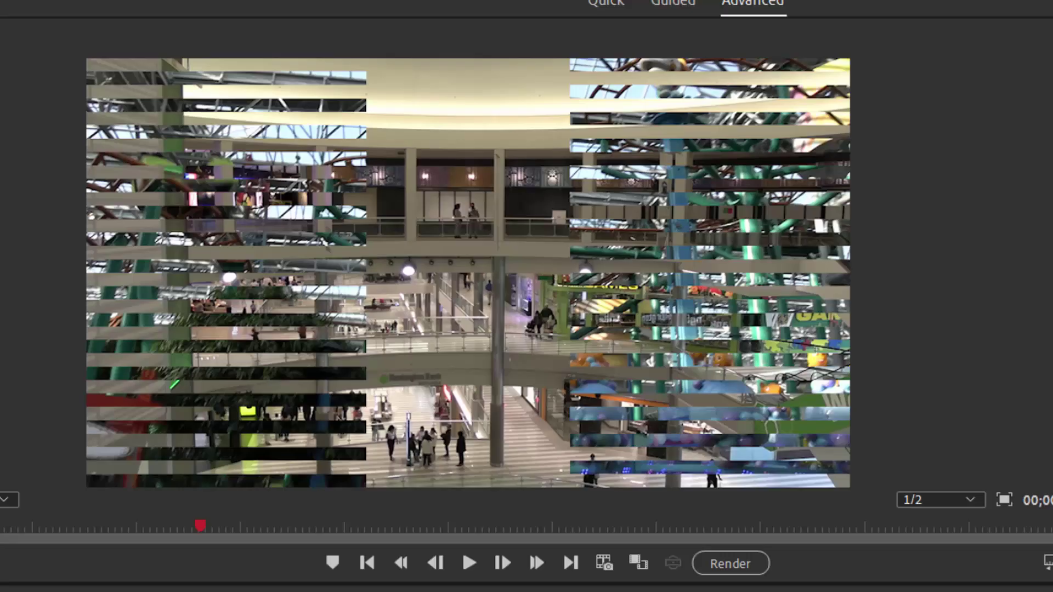
{"action": "key", "text": "j"}
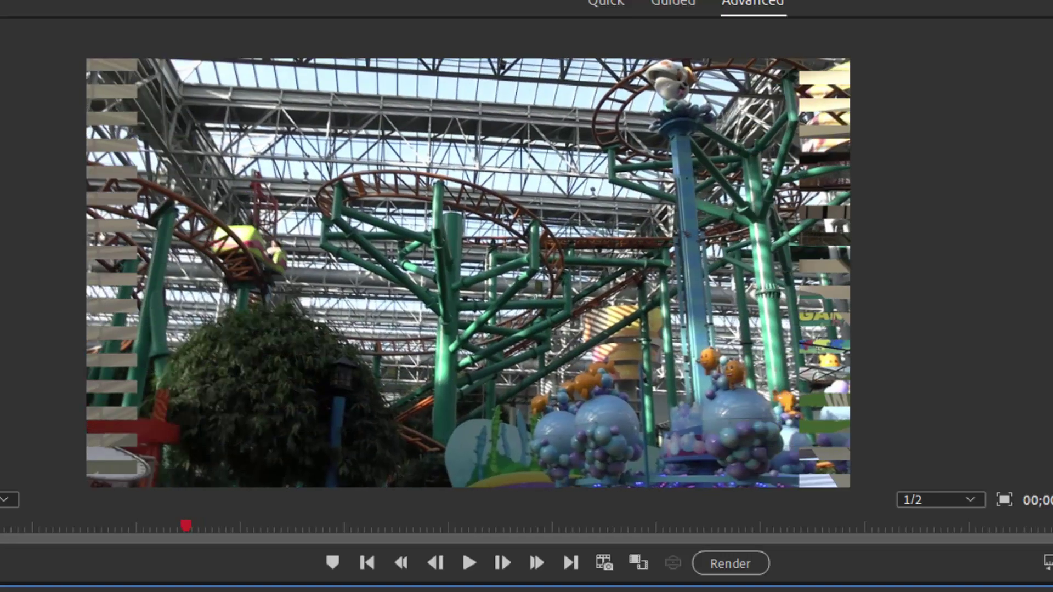
{"action": "key", "text": "l"}
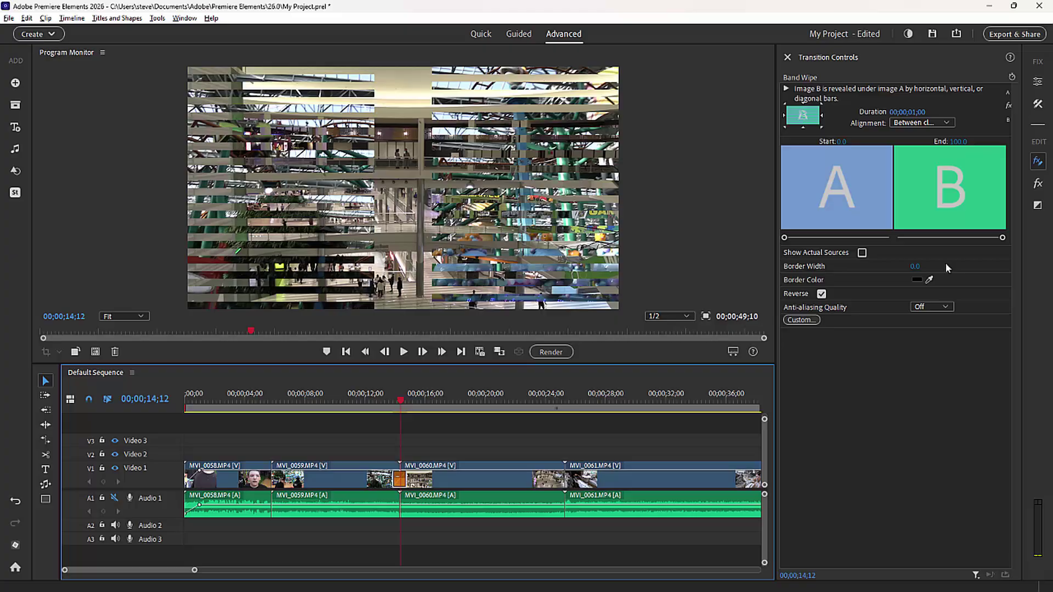
Step: Browse the Audio Crossfade transitions, then switch back to Video Transitions - Show All
{"action": "left_click", "coordinate": [1036, 212]}
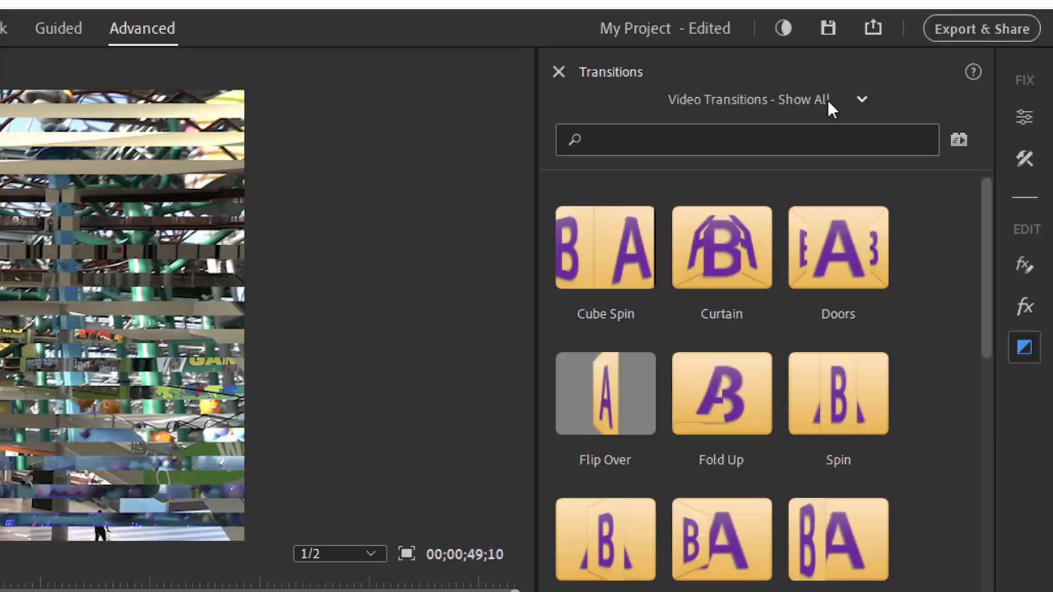
{"action": "left_click", "coordinate": [931, 75]}
{"action": "mouse_move", "coordinate": [926, 89]}
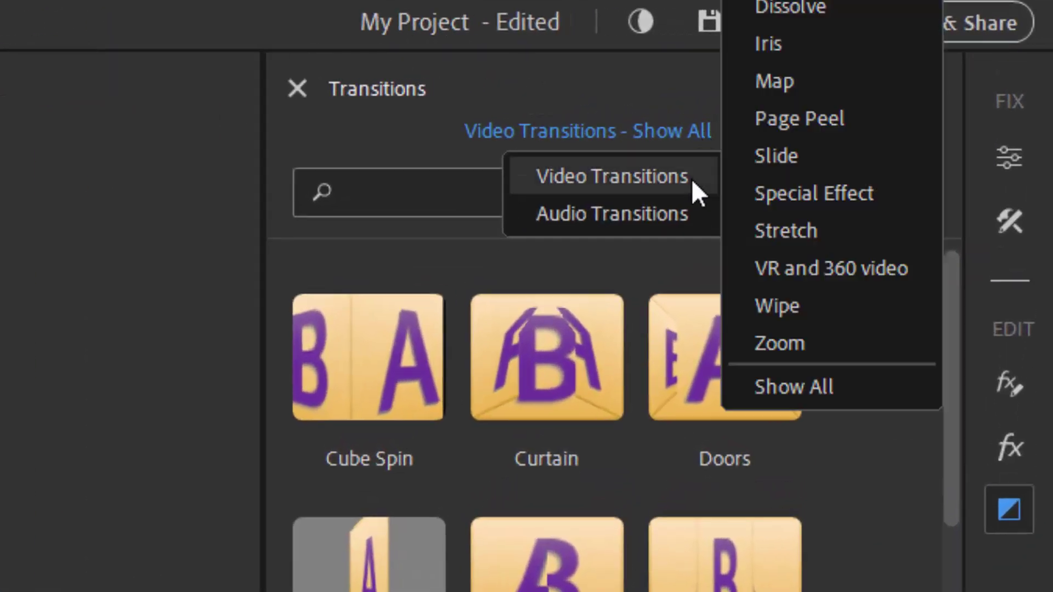
{"action": "mouse_move", "coordinate": [670, 213]}
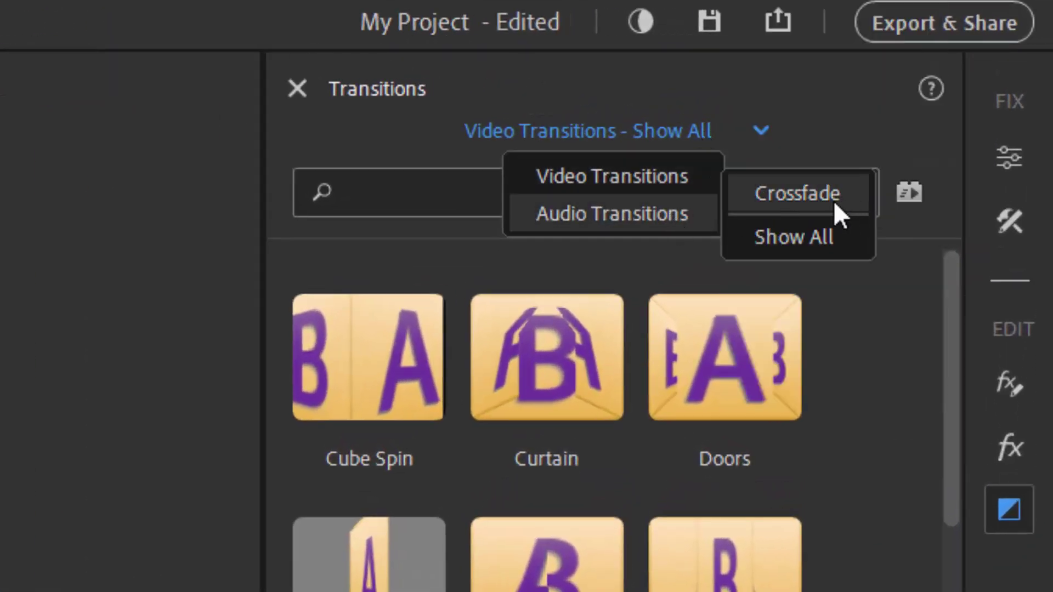
{"action": "left_click", "coordinate": [834, 200]}
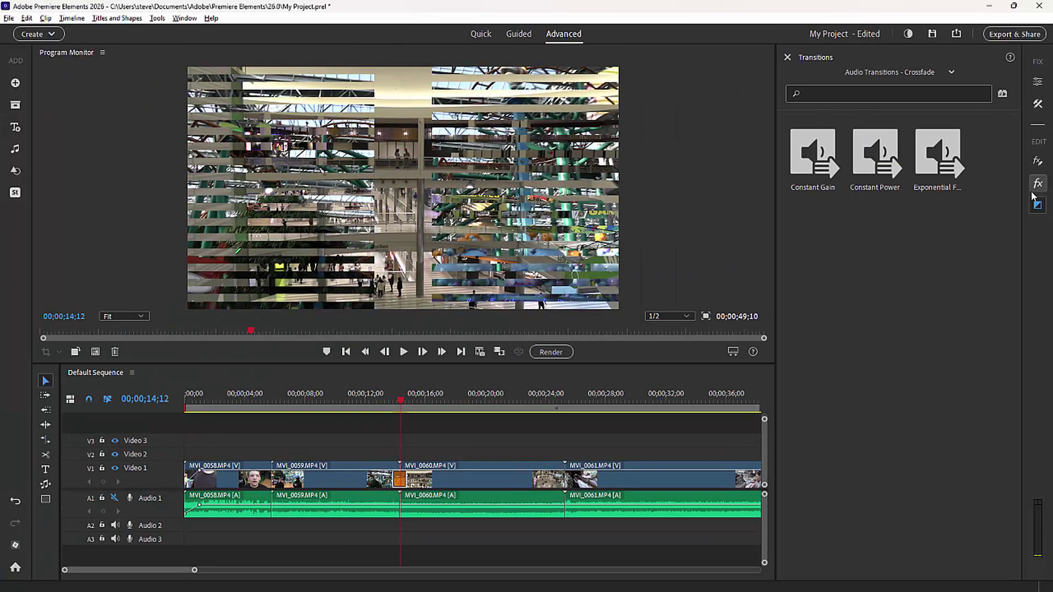
{"action": "left_click", "coordinate": [940, 74]}
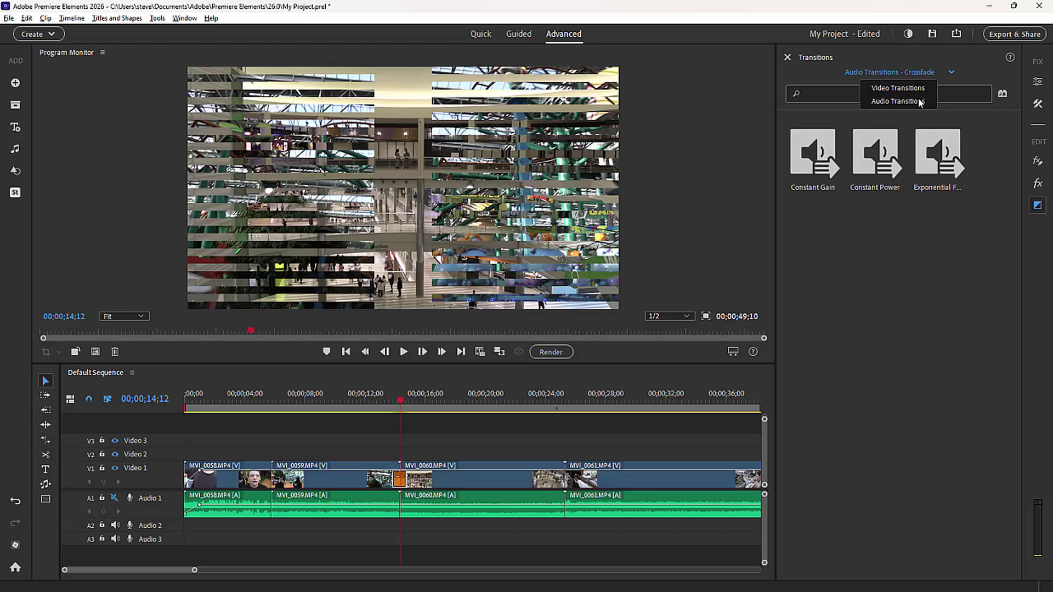
{"action": "left_click", "coordinate": [966, 160]}
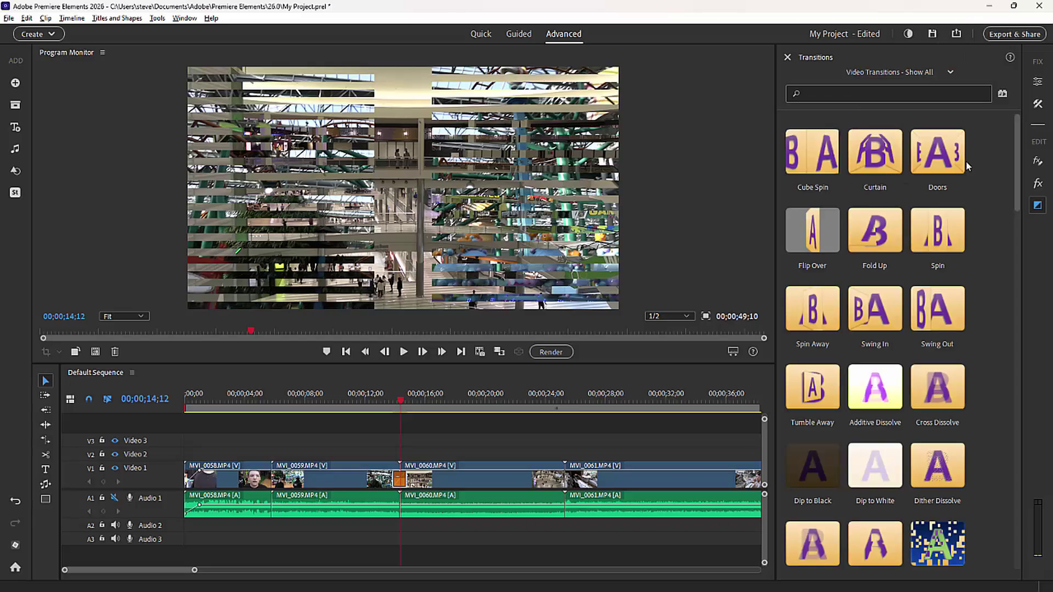